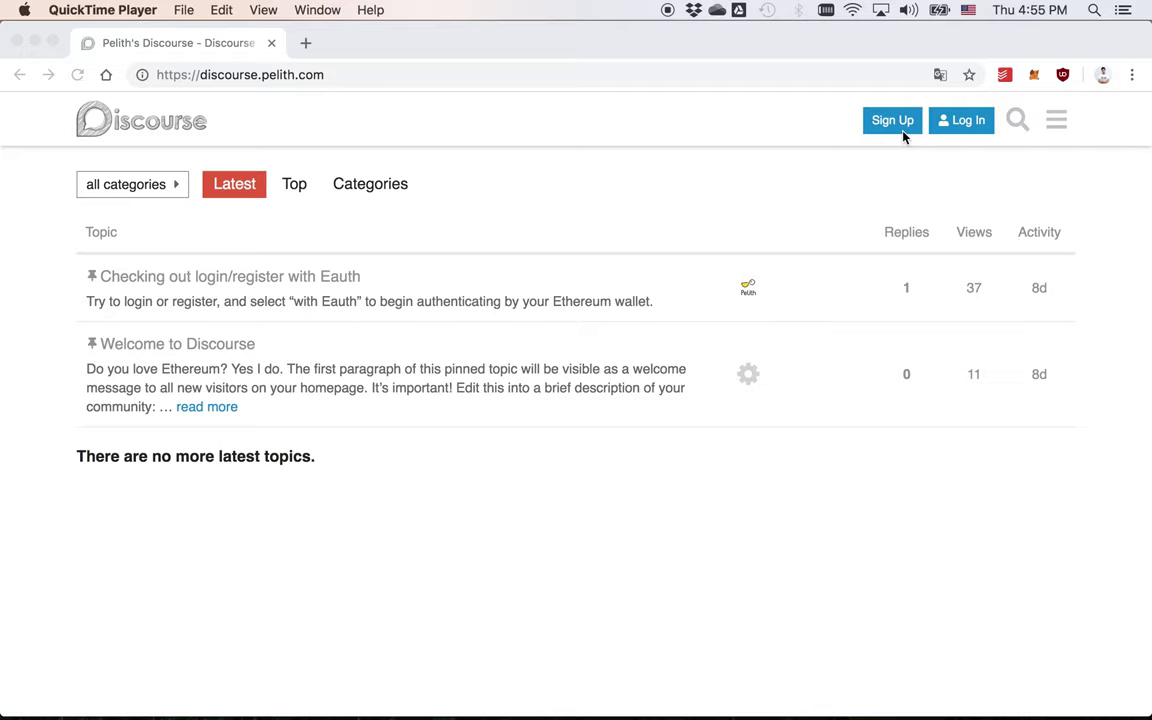
- Log in to the Discourse forum with the account username and password
{"action": "left_click", "coordinate": [958, 126]}
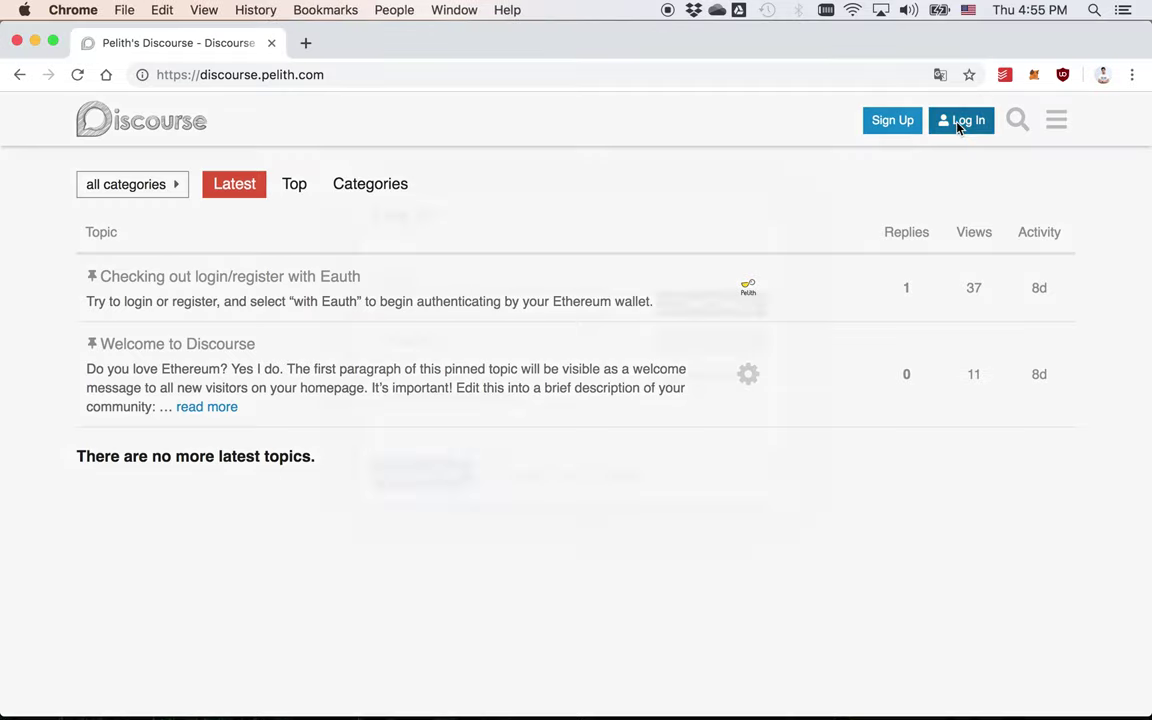
{"action": "left_click", "coordinate": [958, 126]}
{"action": "type", "text": "orbball"}
{"action": "key", "text": "Tab"}
{"action": "type", "text": "*********"}
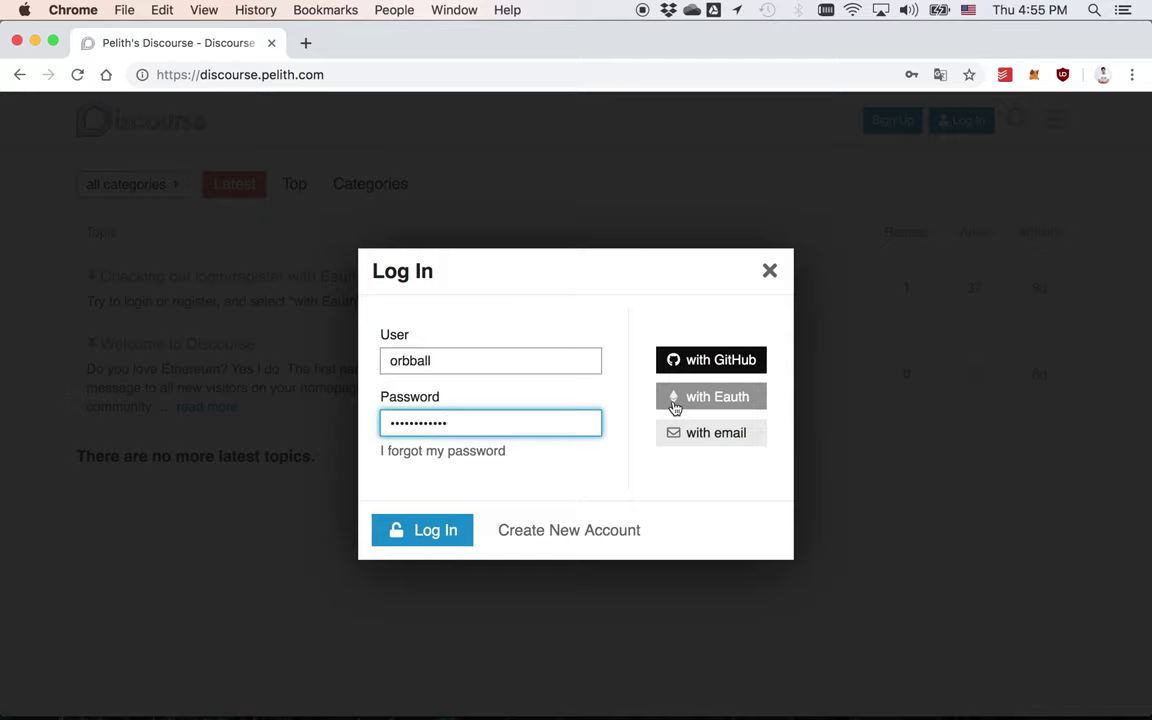
{"action": "left_click", "coordinate": [427, 533]}
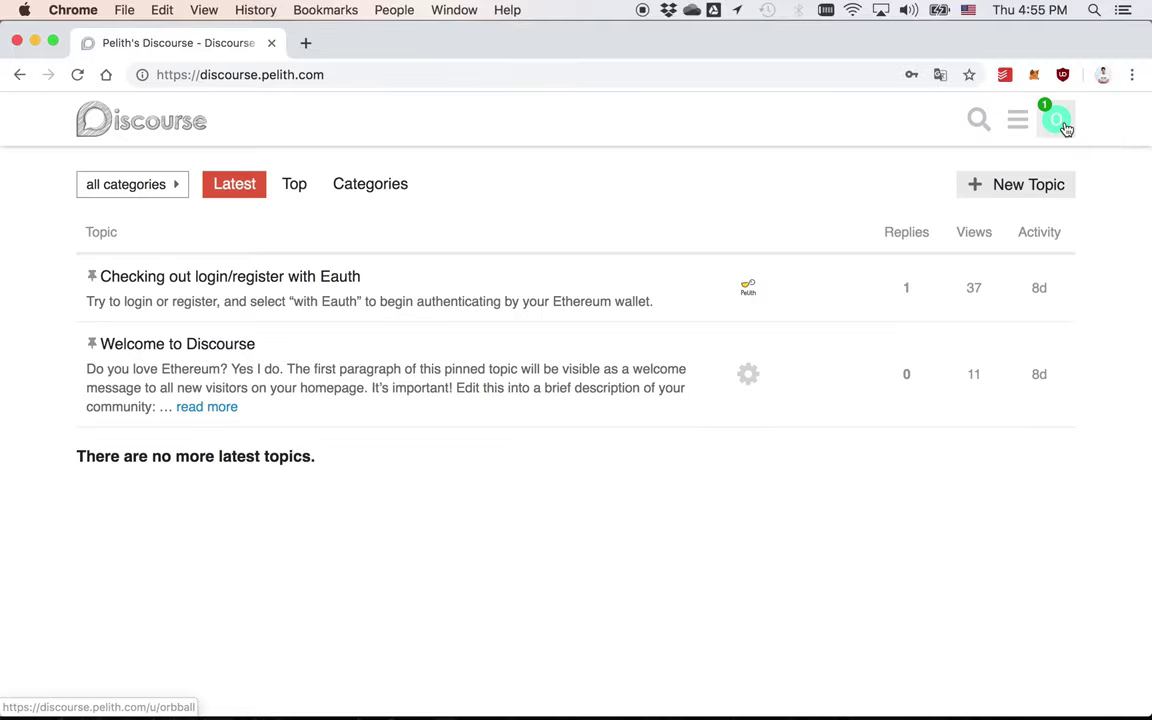
- Open the account preferences from the user menu and start connecting Eauth to the account
{"action": "left_click", "coordinate": [1064, 126]}
{"action": "left_click", "coordinate": [1053, 169]}
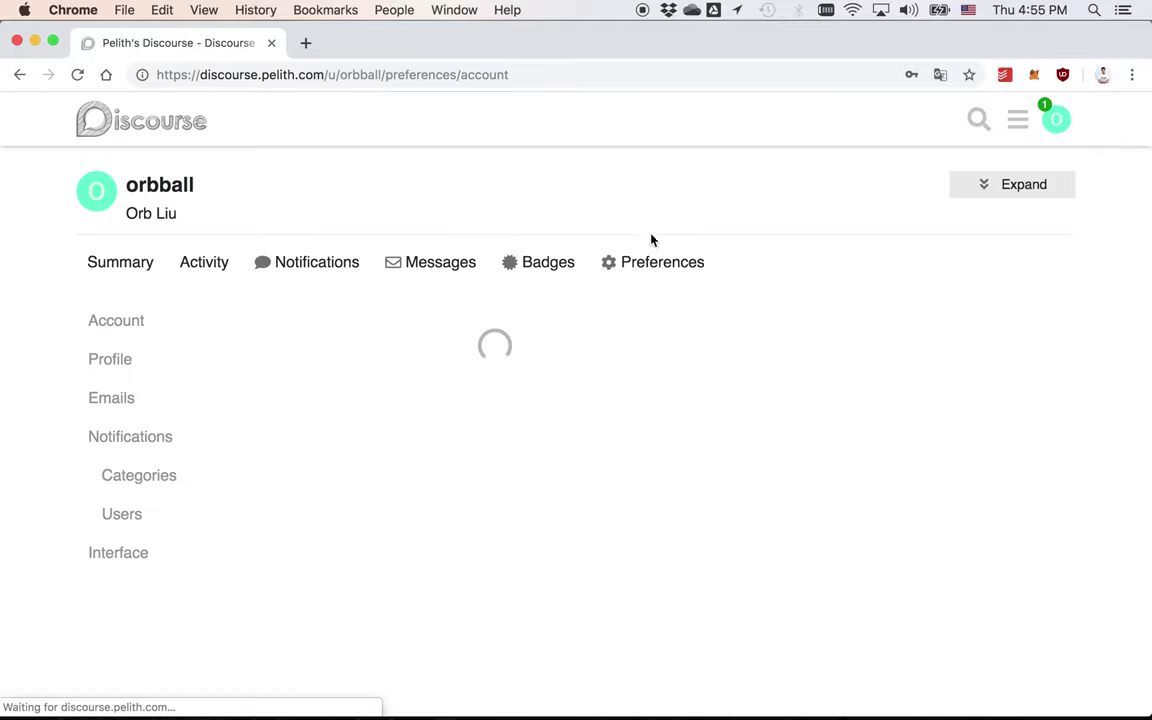
{"action": "scroll", "coordinate": [450, 365], "scroll_direction": "down", "scroll_amount": 10}
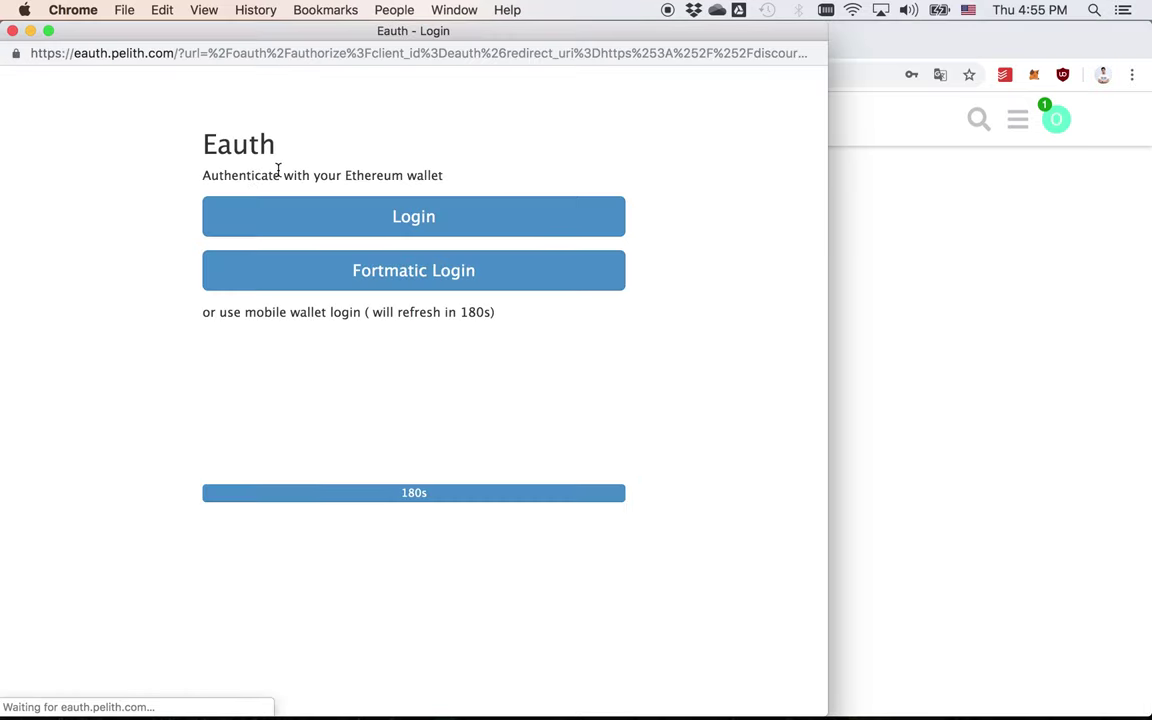
- Log in to Eauth with the Ethereum wallet, sign the MetaMask signature request, and authorise the wallet account
{"action": "left_click", "coordinate": [392, 213]}
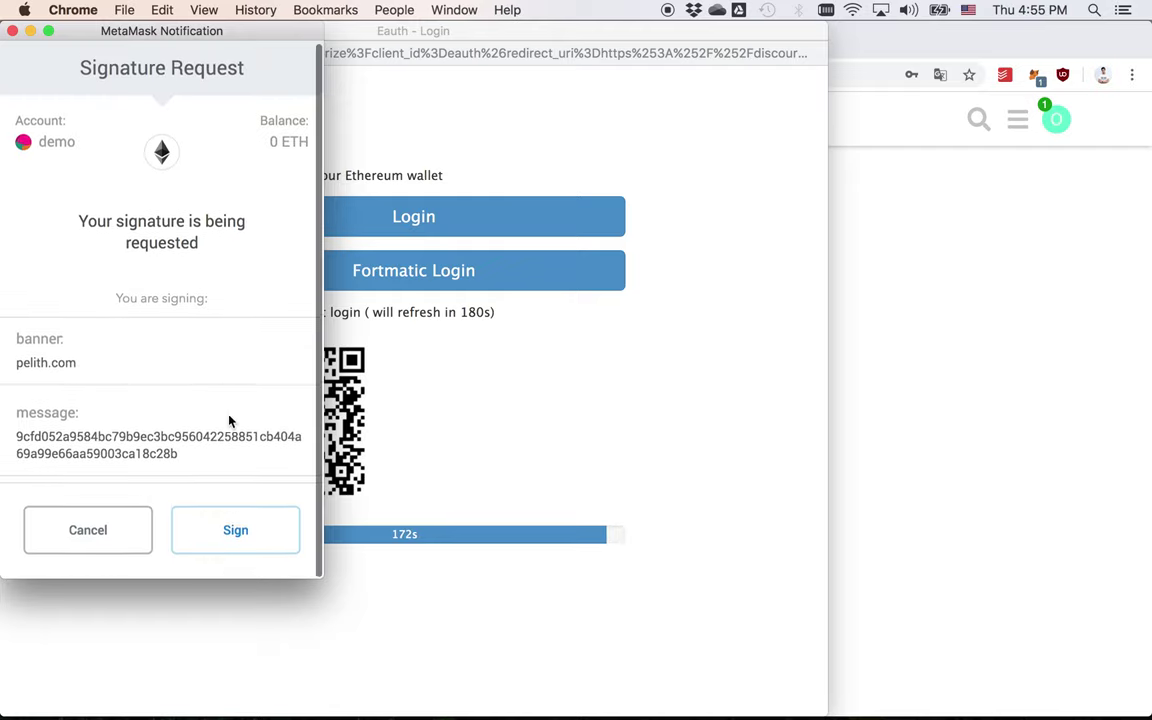
{"action": "left_click", "coordinate": [229, 535]}
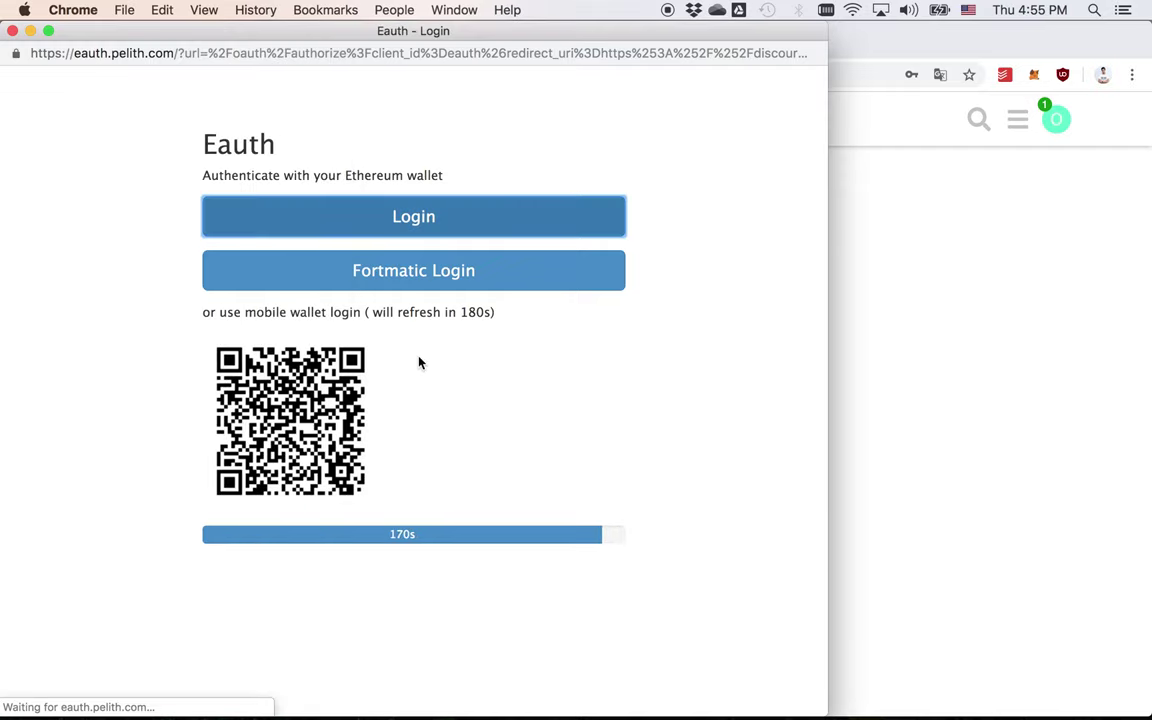
{"action": "left_click_drag", "start_coordinate": [204, 190], "coordinate": [507, 188]}
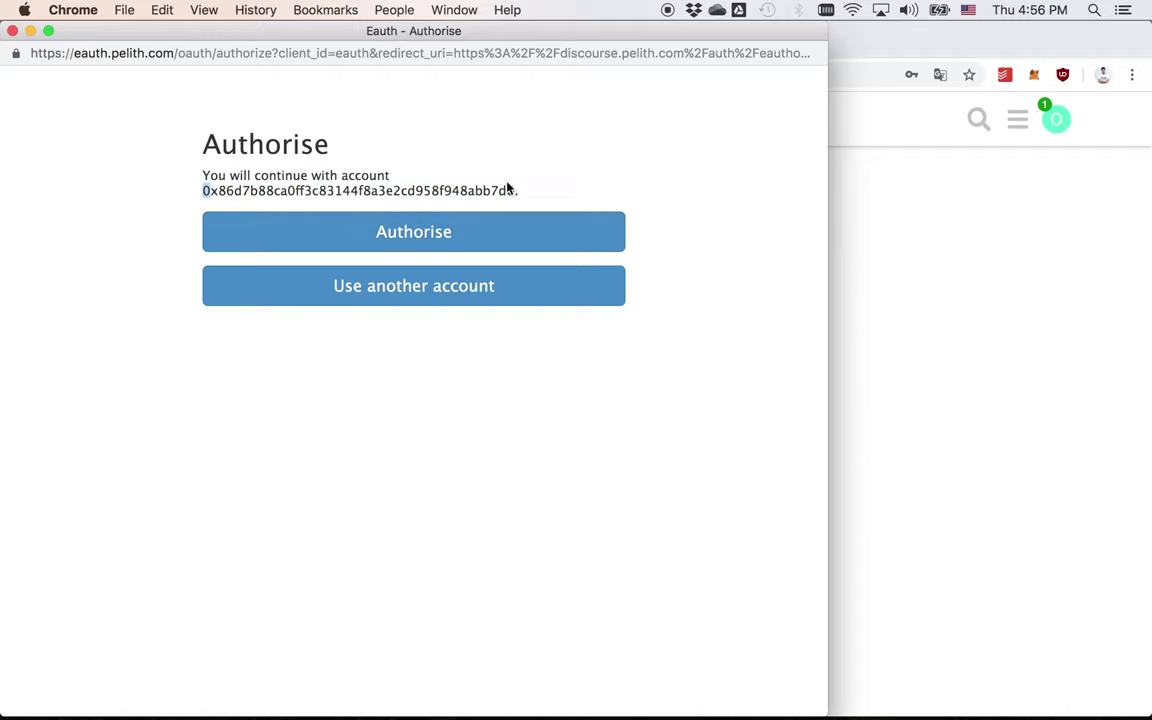
{"action": "left_click", "coordinate": [427, 233]}
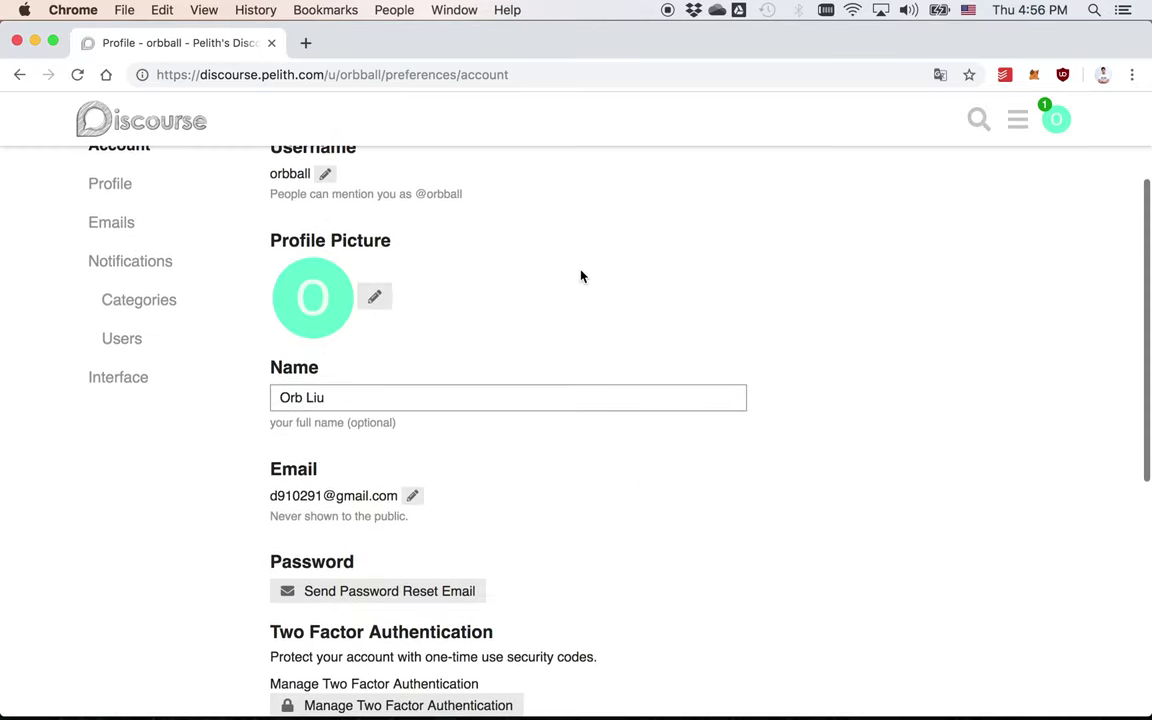
- Reopen the account preferences to check the Eauth connection, and log out of the forum
{"action": "left_click", "coordinate": [1060, 125]}
{"action": "left_click", "coordinate": [1065, 165]}
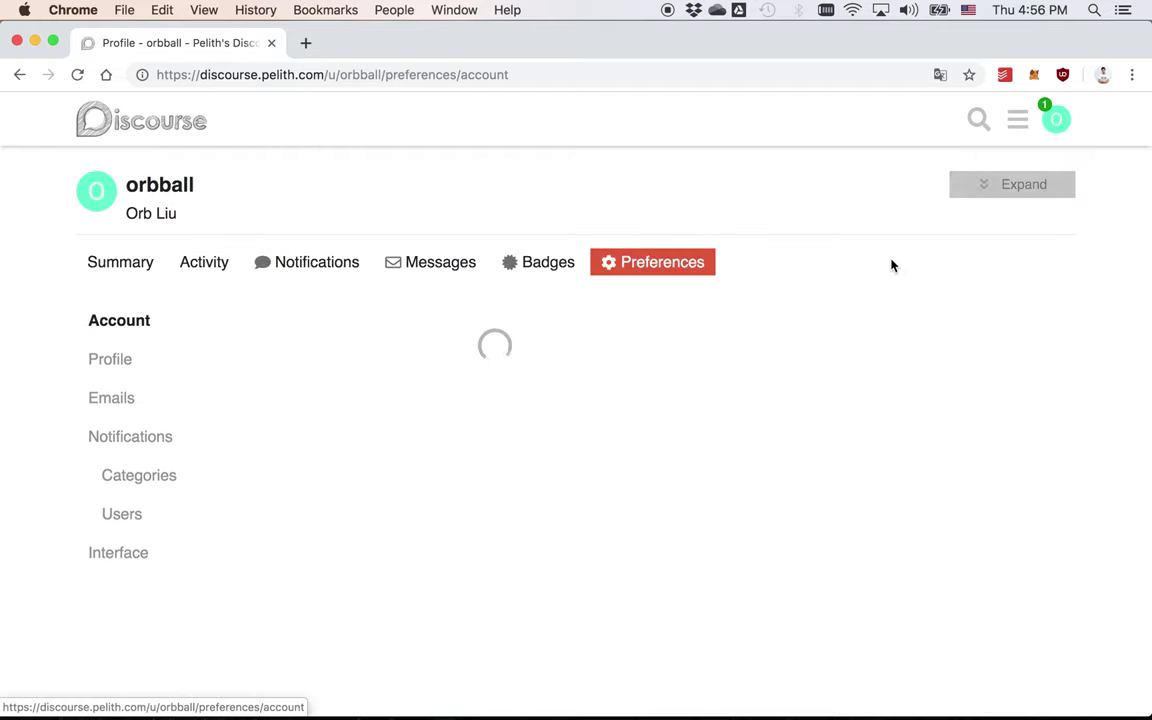
{"action": "left_click", "coordinate": [1056, 119]}
{"action": "left_click", "coordinate": [836, 267]}
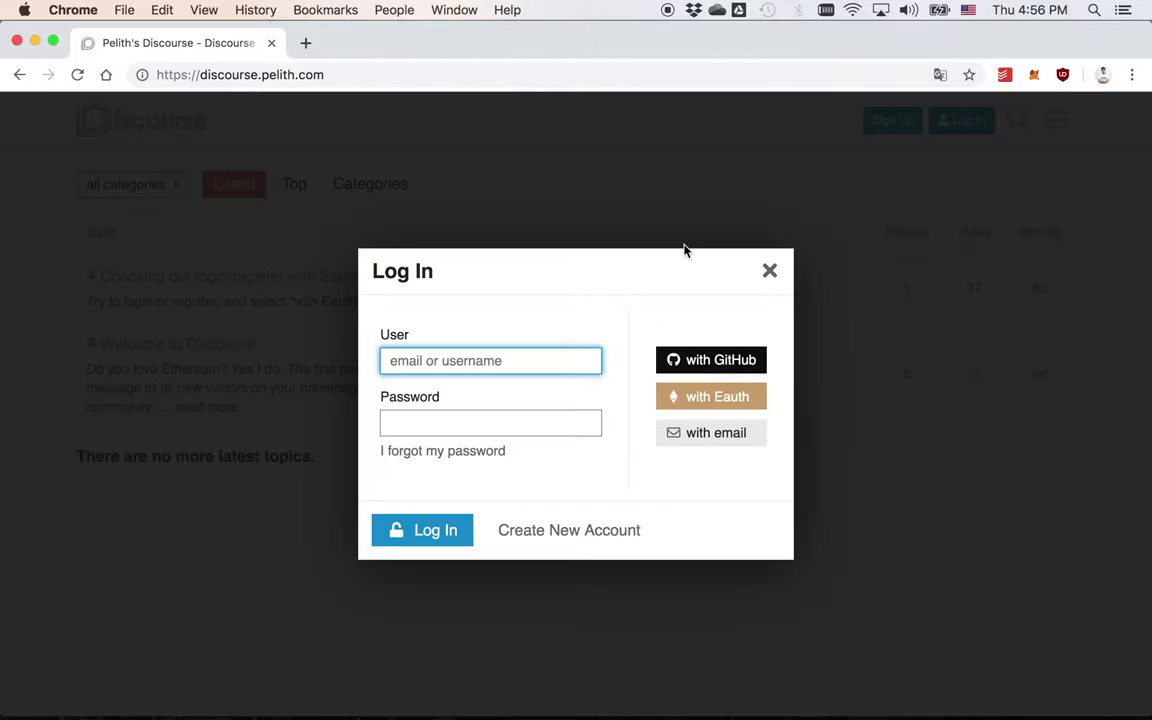
- Start a forum login with Eauth, highlight the offered wallet address, and choose to use another account
{"action": "left_click", "coordinate": [697, 401]}
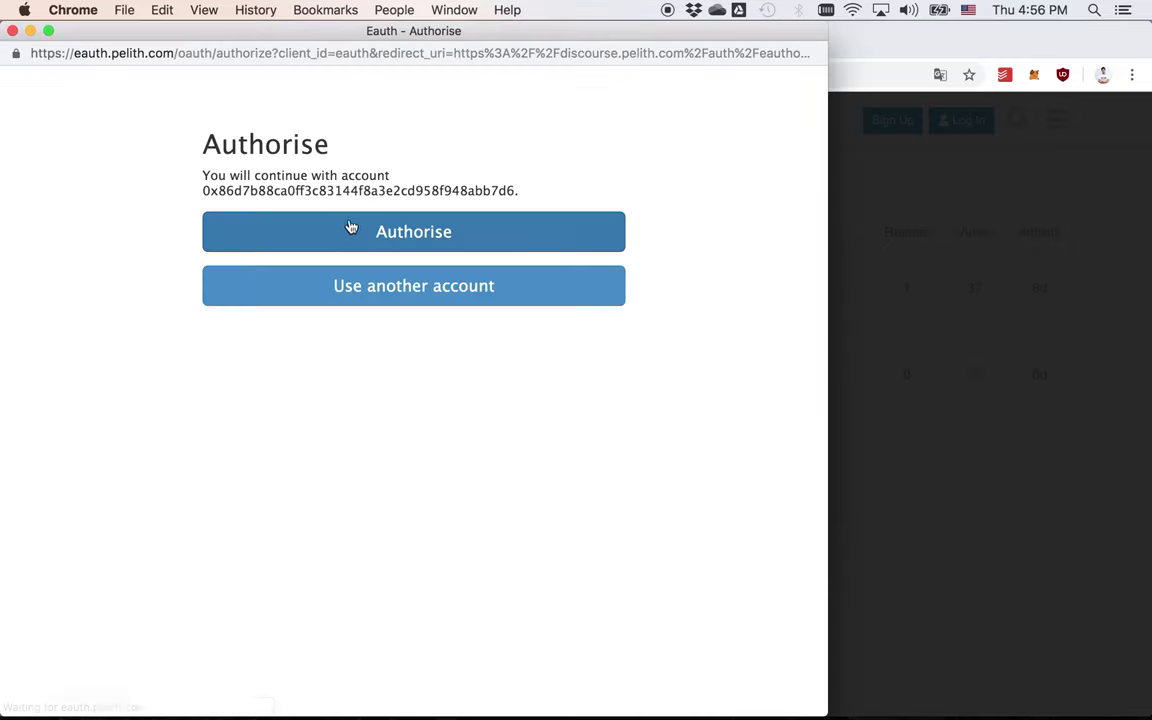
{"action": "left_click_drag", "start_coordinate": [220, 190], "coordinate": [489, 188]}
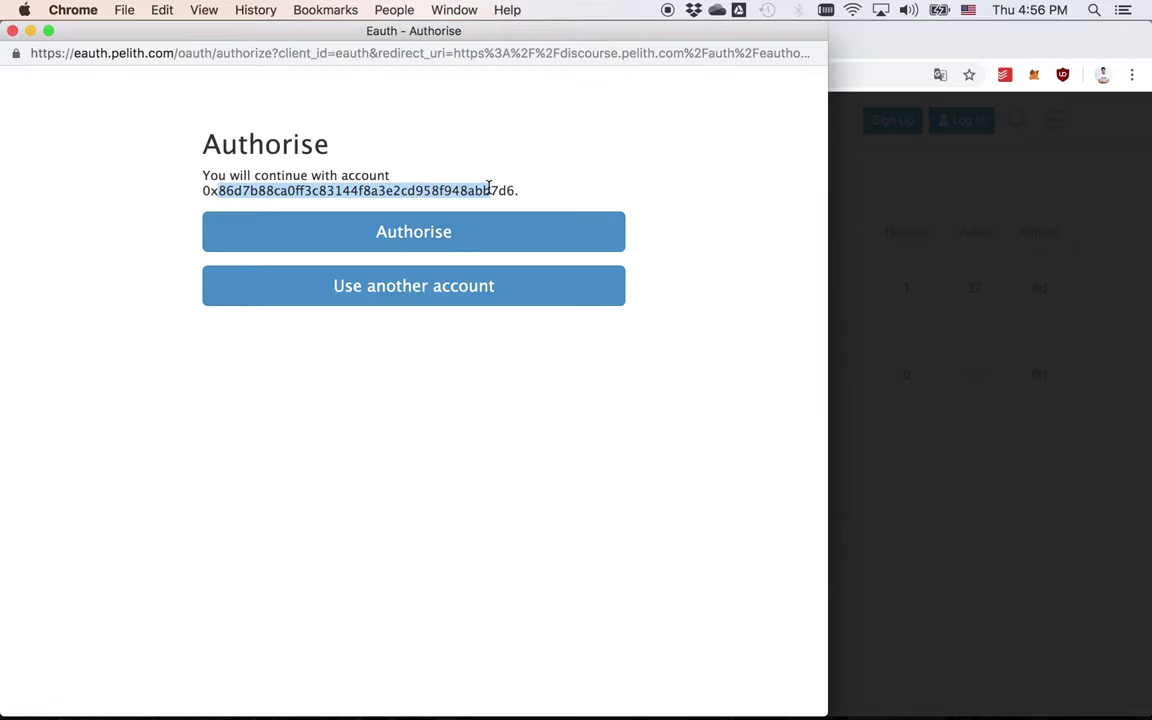
{"action": "left_click", "coordinate": [489, 188]}
{"action": "left_click", "coordinate": [410, 298]}
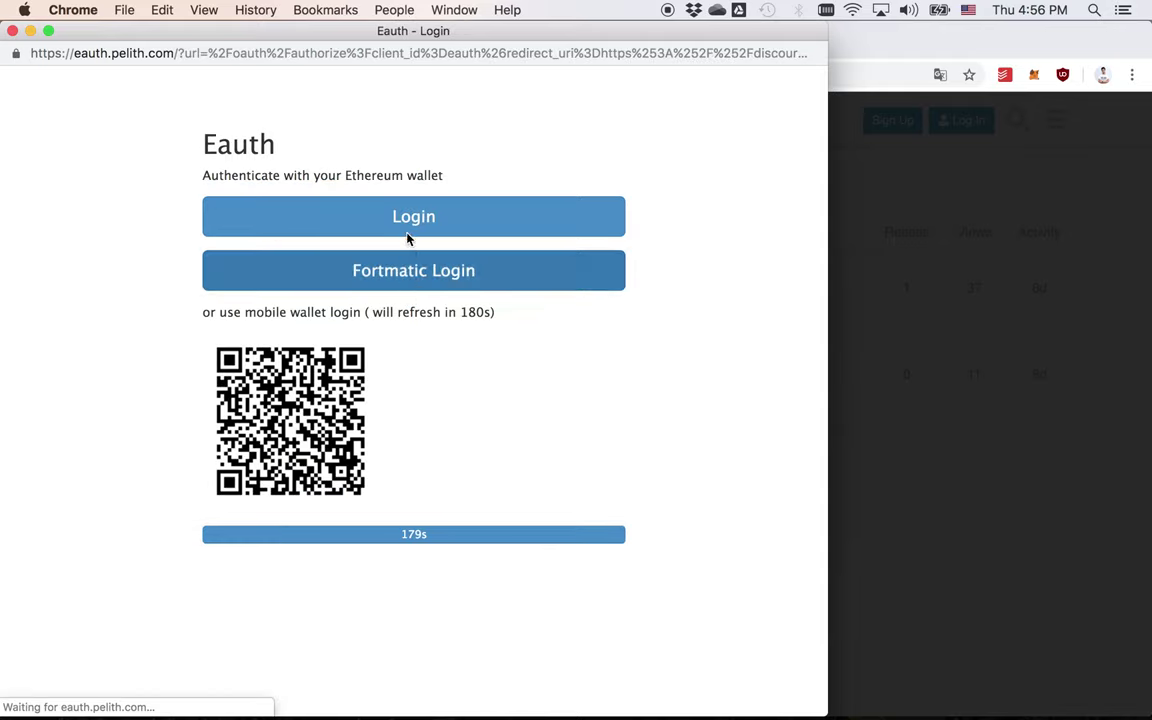
- Log in to Eauth with the browser wallet, signing the MetaMask request, and authorise the forum login
{"action": "left_click", "coordinate": [430, 217]}
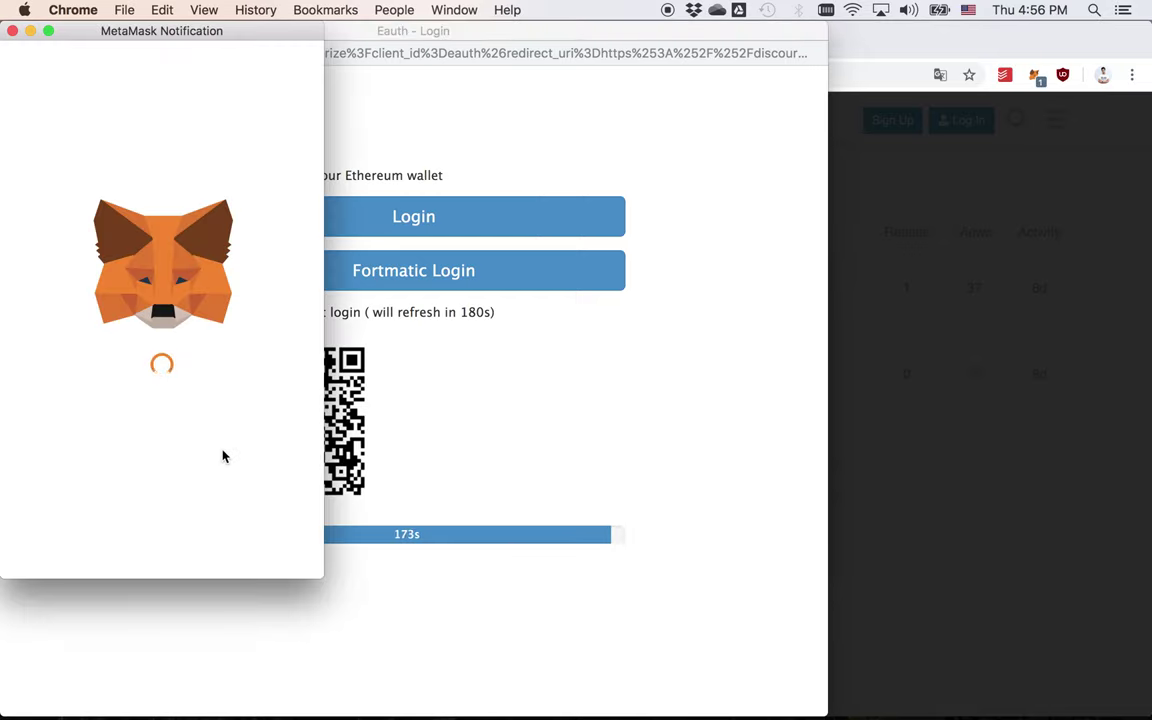
{"action": "left_click_drag", "start_coordinate": [33, 363], "coordinate": [121, 368]}
{"action": "left_click", "coordinate": [231, 532]}
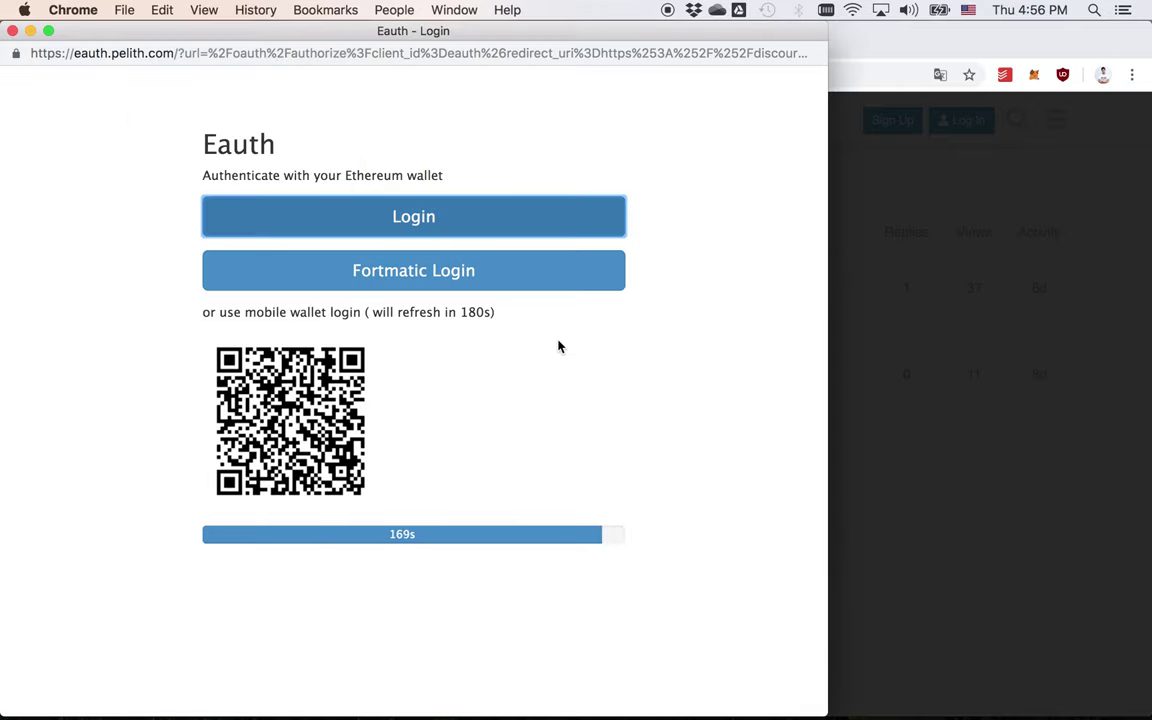
{"action": "left_click", "coordinate": [435, 242]}
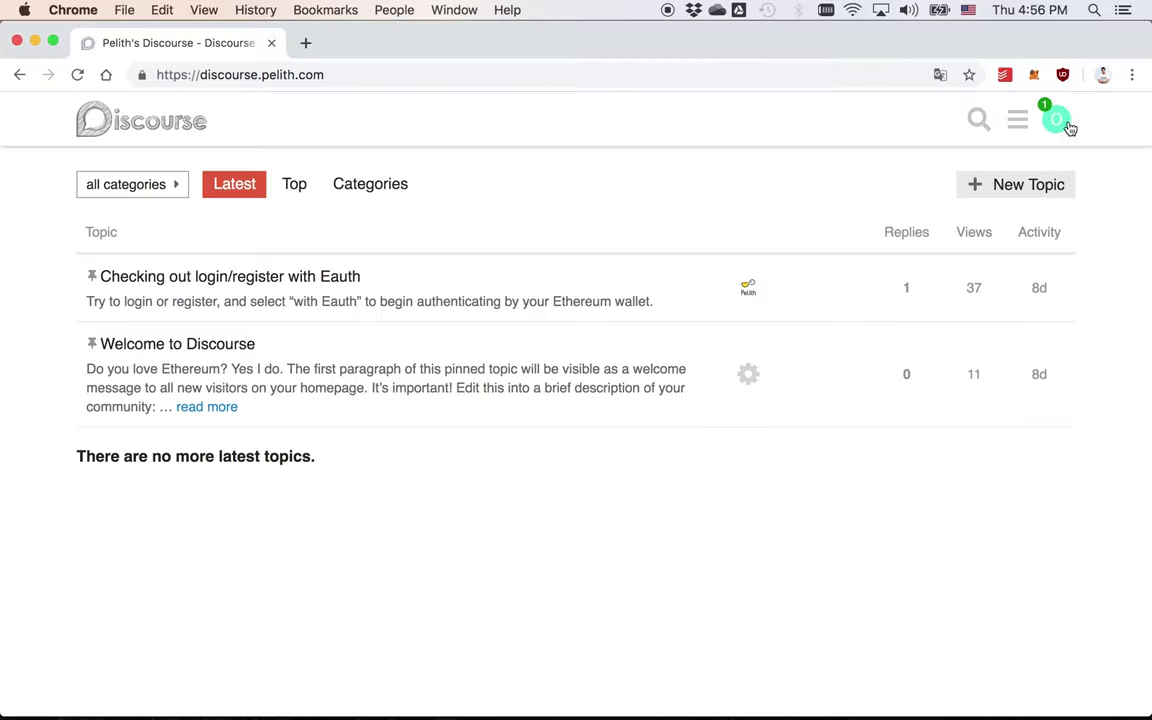
- Check the username in the forum's user menu and close the menu
{"action": "left_click", "coordinate": [1056, 119]}
{"action": "left_click_drag", "start_coordinate": [869, 170], "coordinate": [822, 164]}
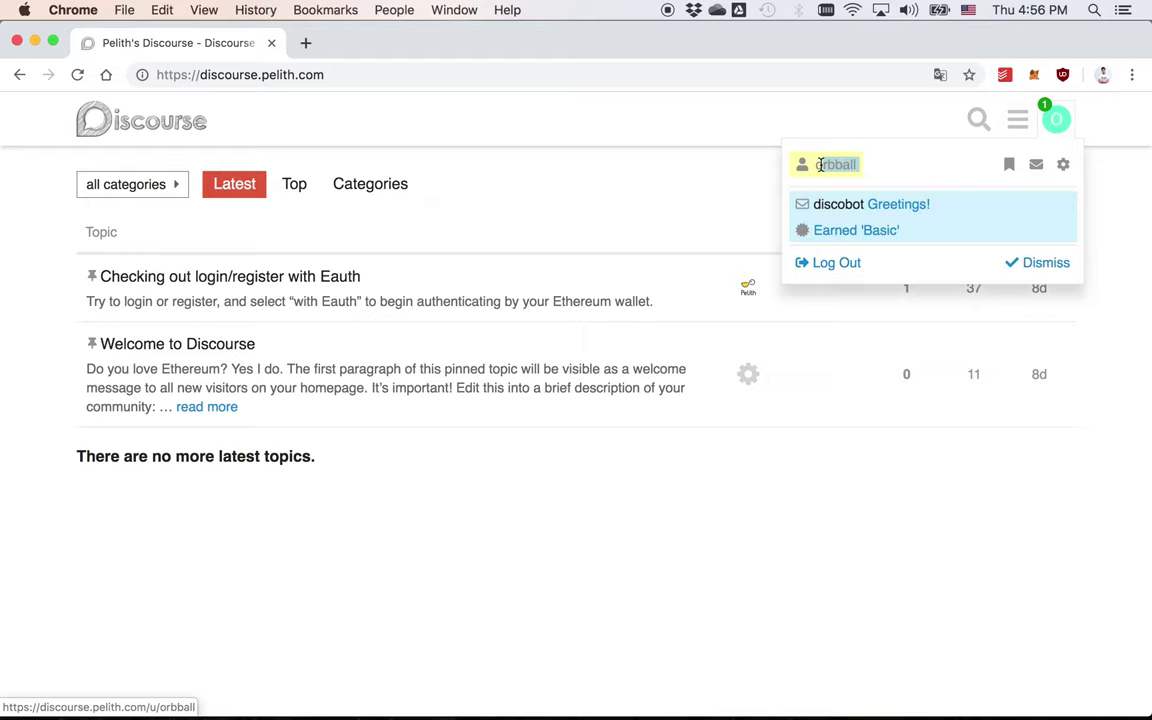
{"action": "left_click", "coordinate": [675, 123]}
- Switch to Safari and start a forum login with Eauth, choosing to use another account
{"action": "key", "text": "super+Tab"}
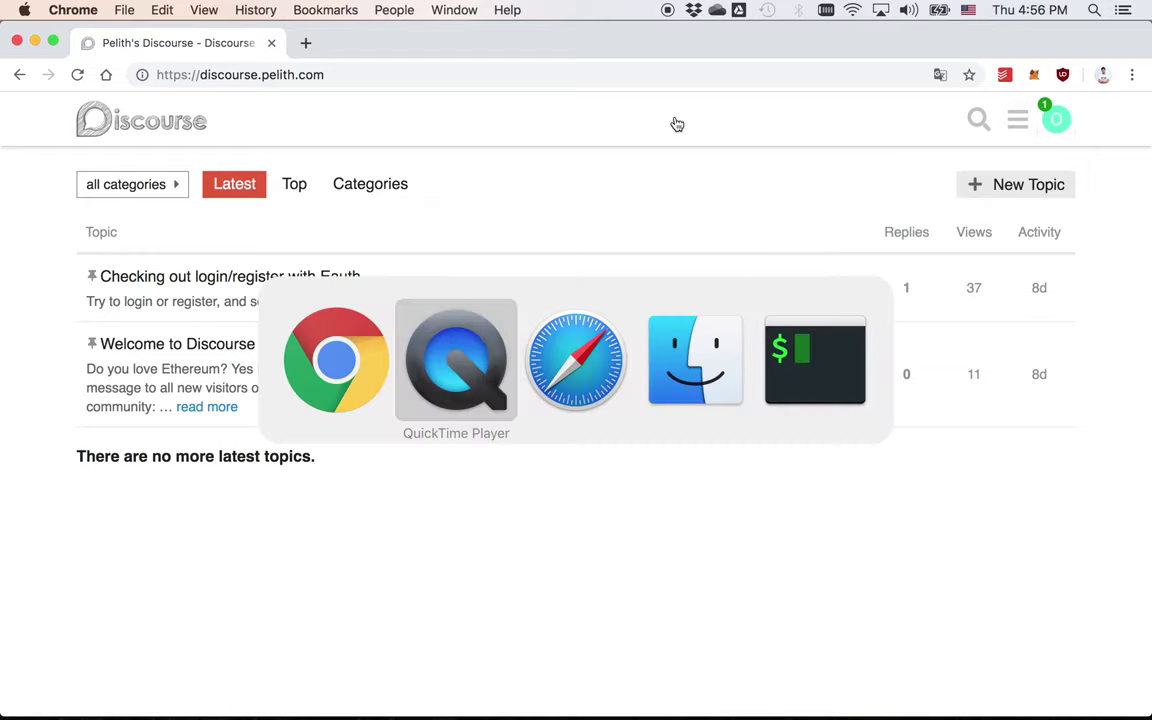
{"action": "key", "text": "super+Tab"}
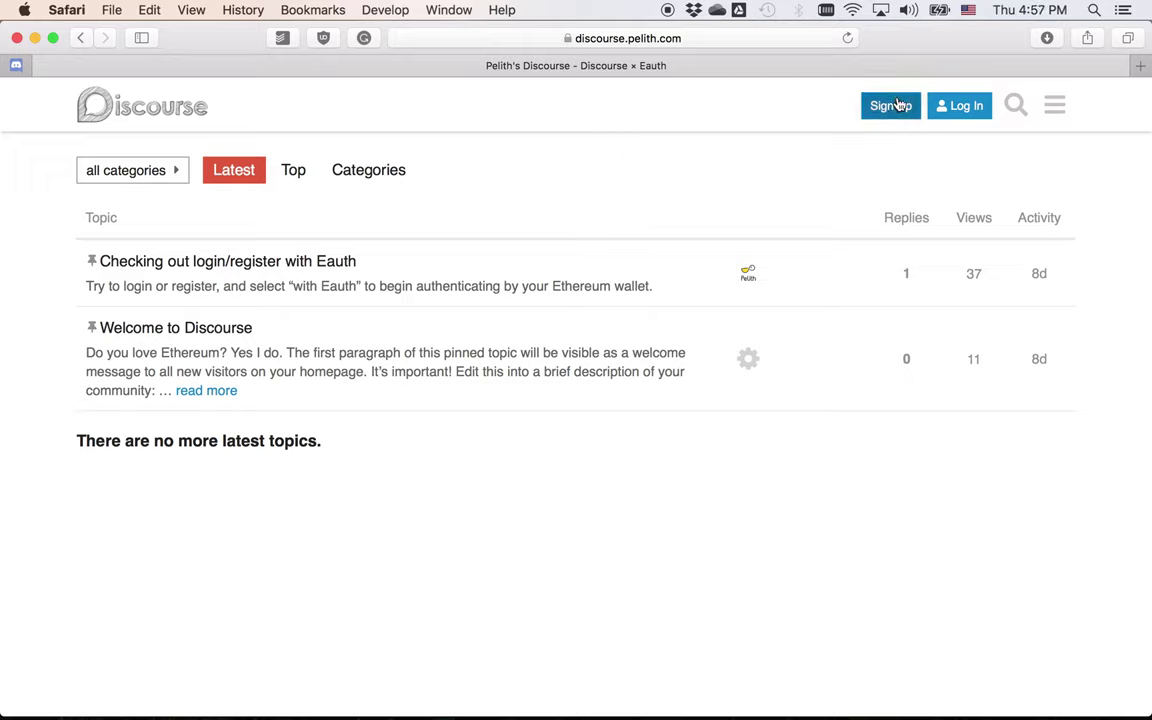
{"action": "left_click", "coordinate": [961, 110]}
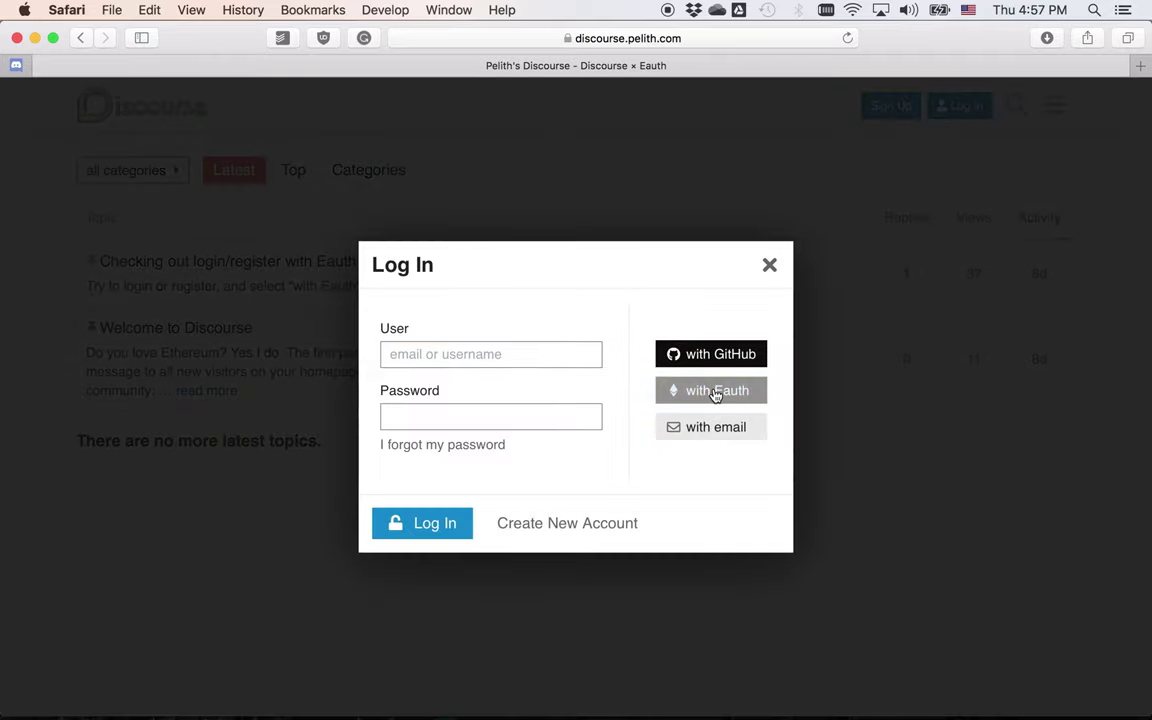
{"action": "left_click", "coordinate": [716, 391]}
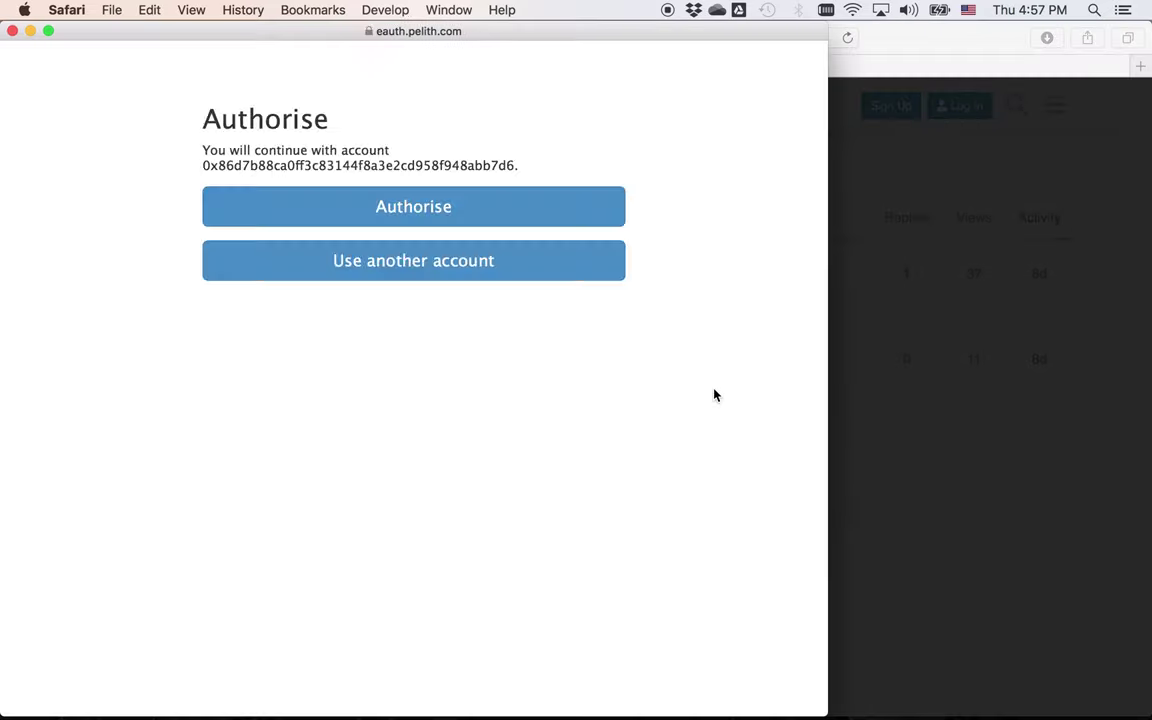
{"action": "left_click", "coordinate": [399, 264]}
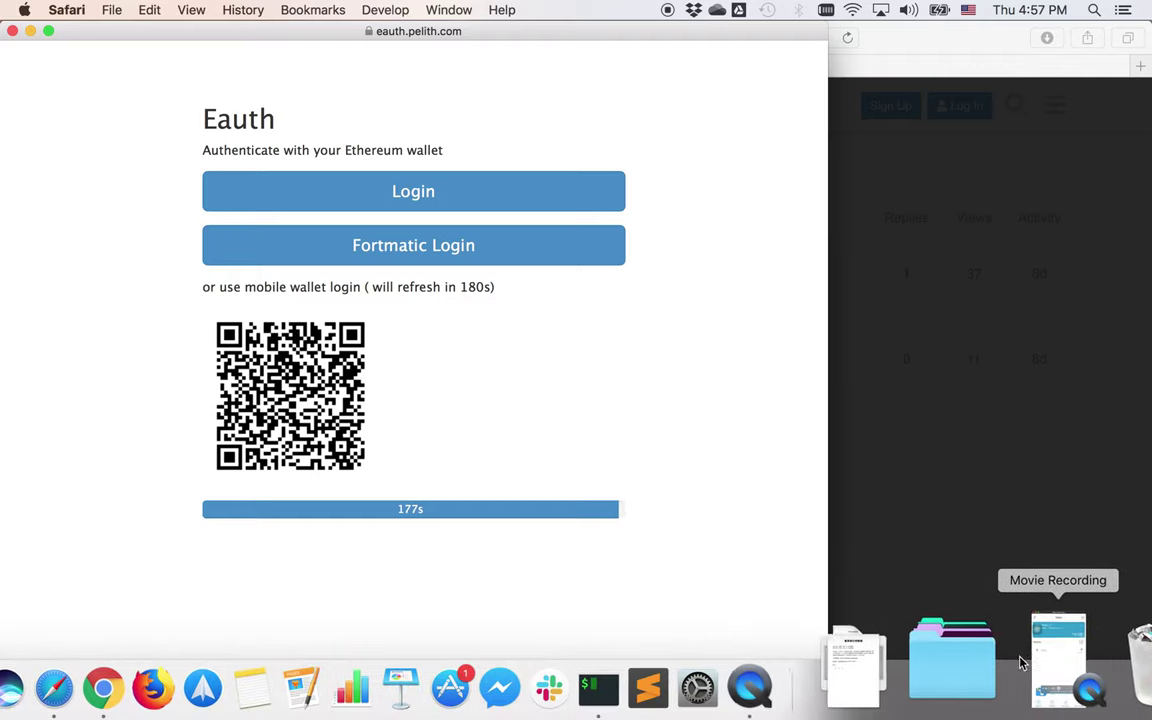
- Bring up the Movie Recording window with the mirrored phone for the mobile wallet login, and authorise the wallet account in Safari
{"action": "left_click", "coordinate": [1046, 688]}
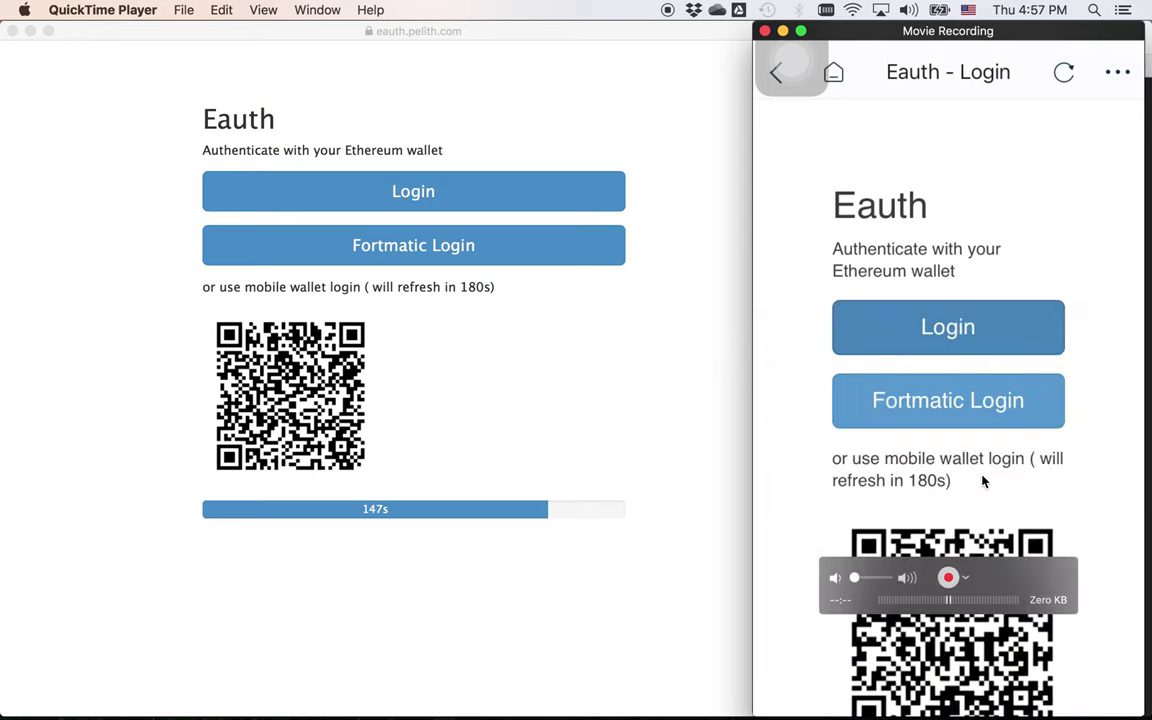
{"action": "left_click", "coordinate": [440, 180]}
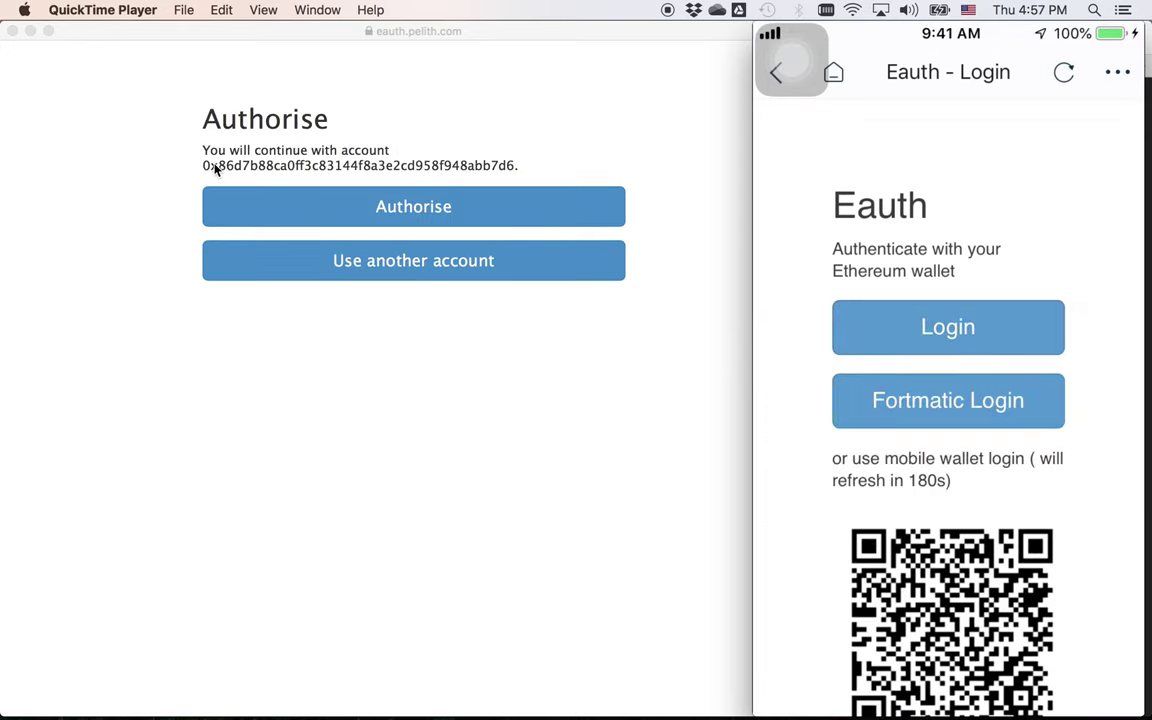
{"action": "left_click", "coordinate": [412, 208]}
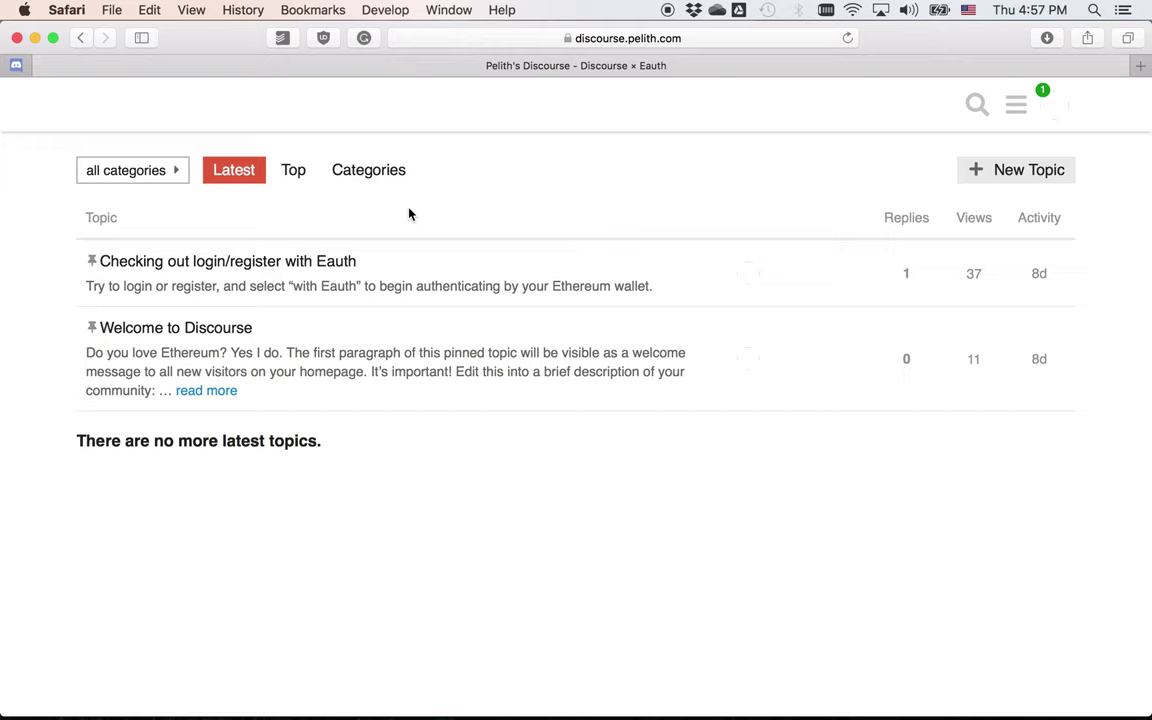
- Check which account is logged in to the forum in Safari through the user menu, and close the menu
{"action": "left_click", "coordinate": [1056, 108]}
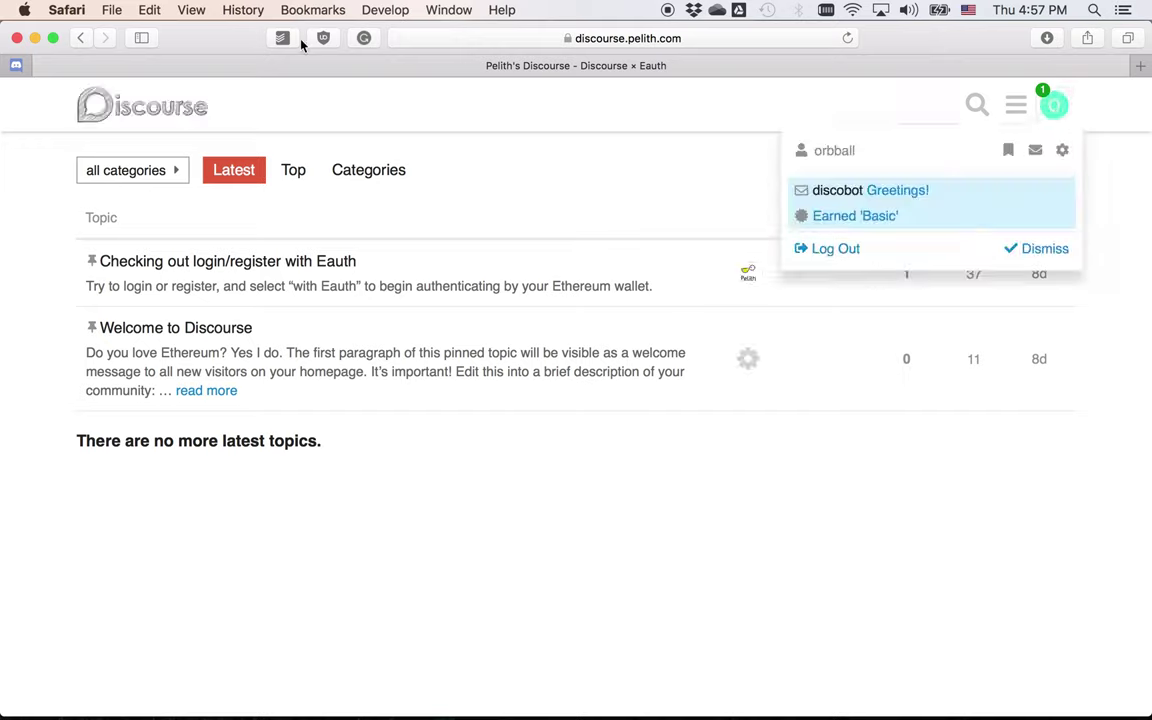
{"action": "left_click", "coordinate": [715, 123]}
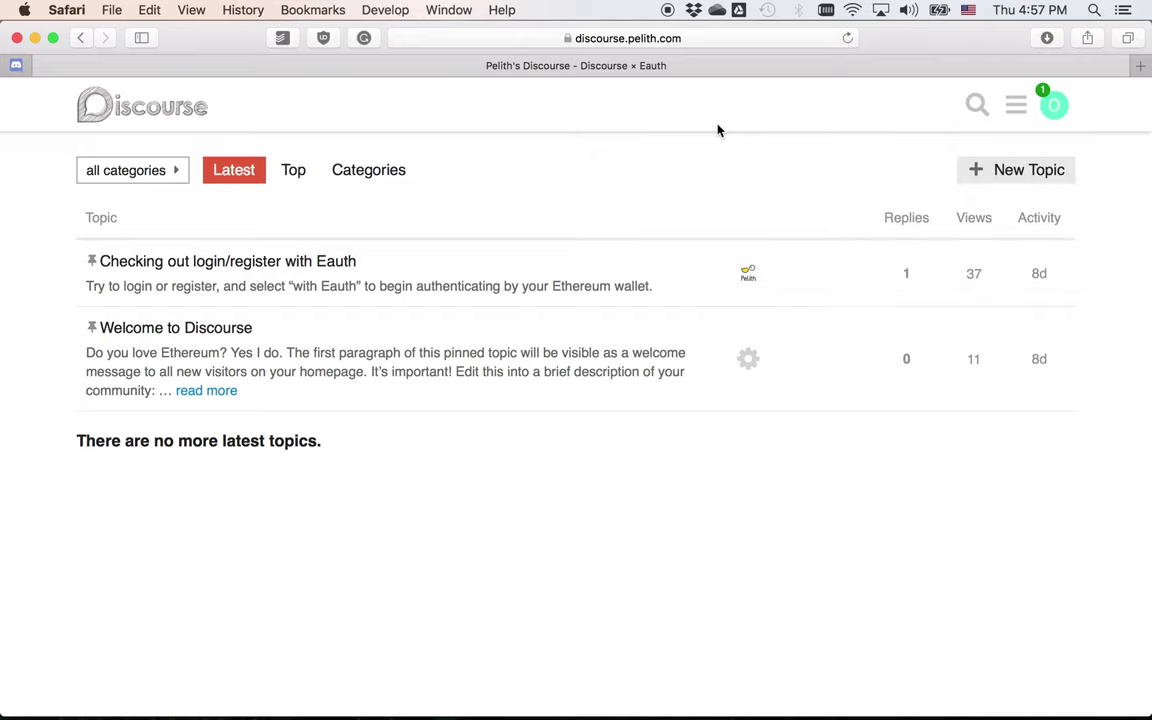